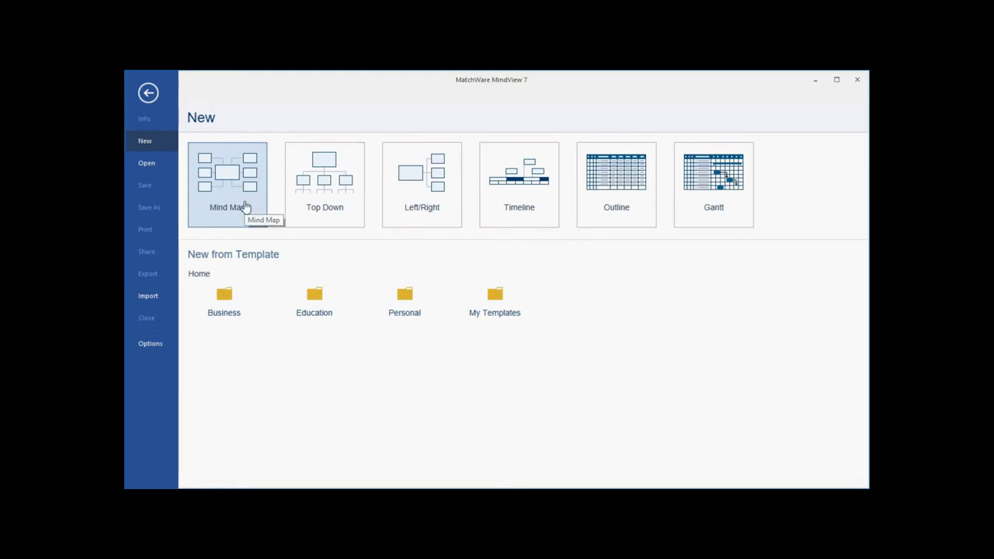
# Step: Create a new Mind Map document, then look through the Insert and Review tabs before returning to Home
pyautogui.click(243, 206)
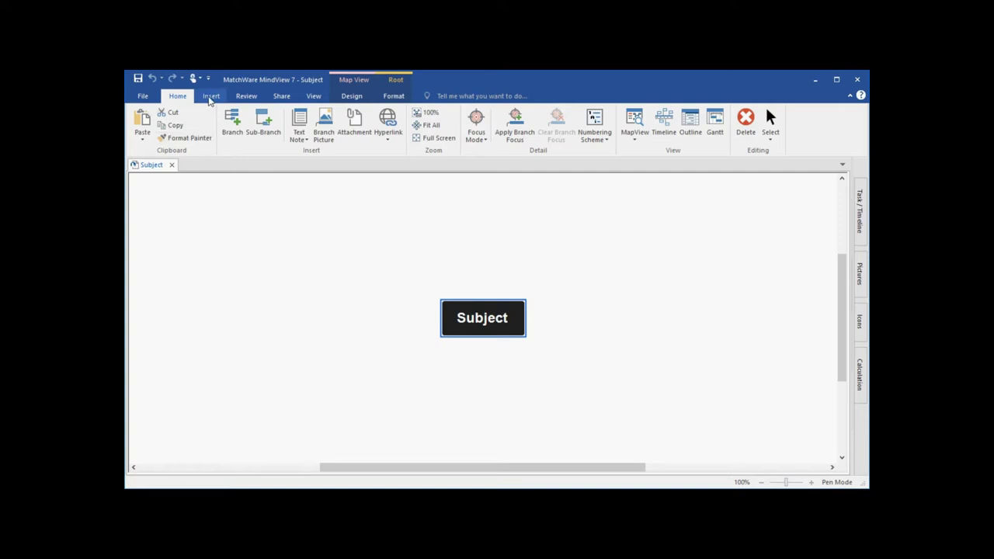
pyautogui.click(210, 96)
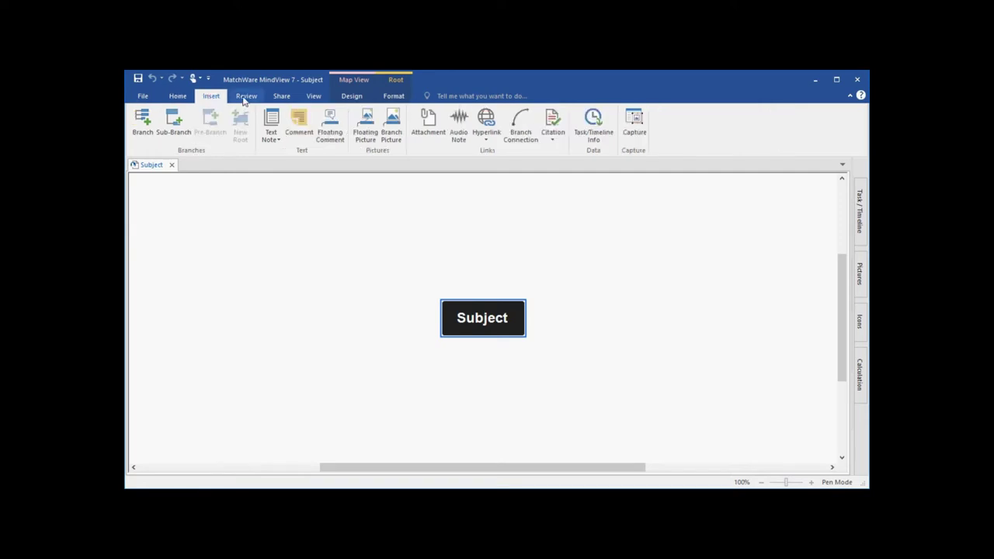
pyautogui.click(245, 98)
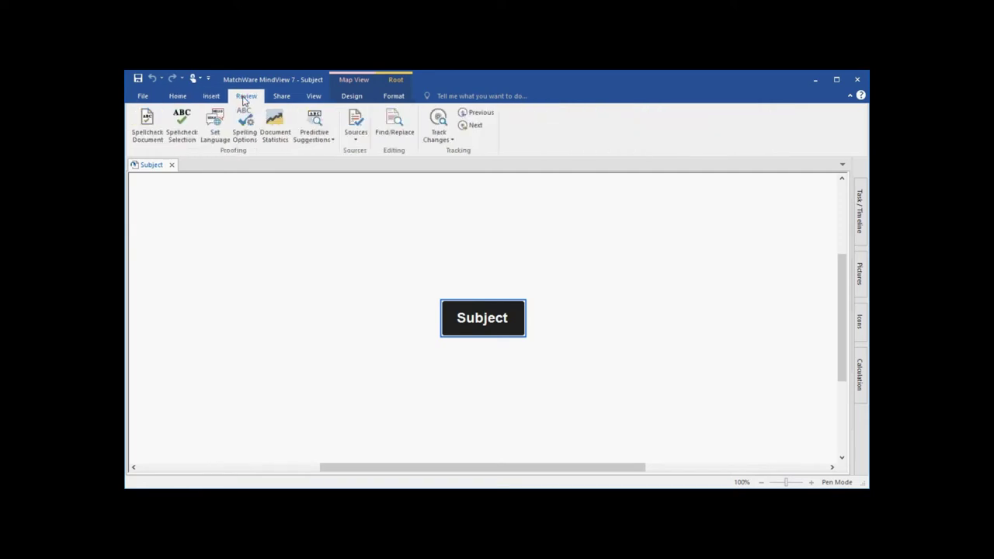
pyautogui.click(178, 97)
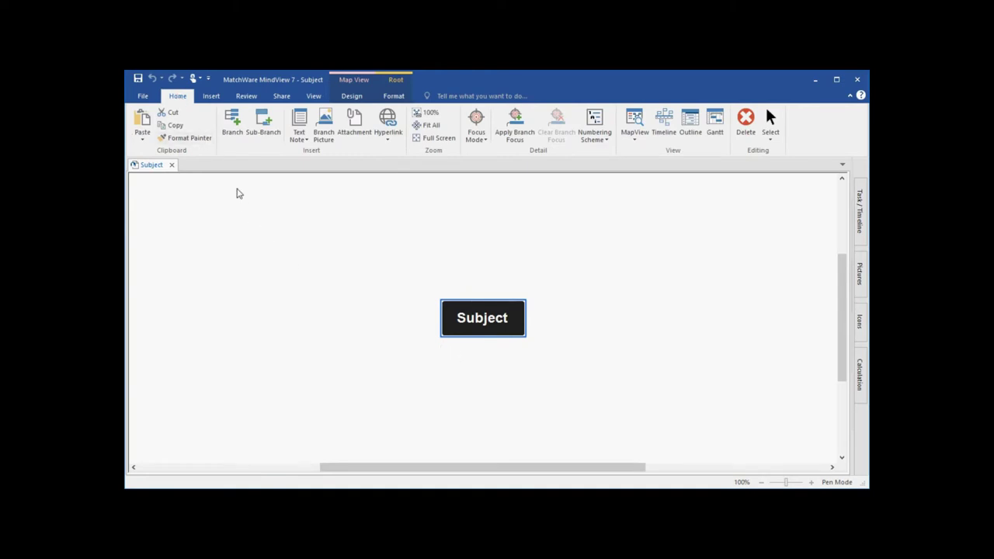
pyautogui.click(235, 134)
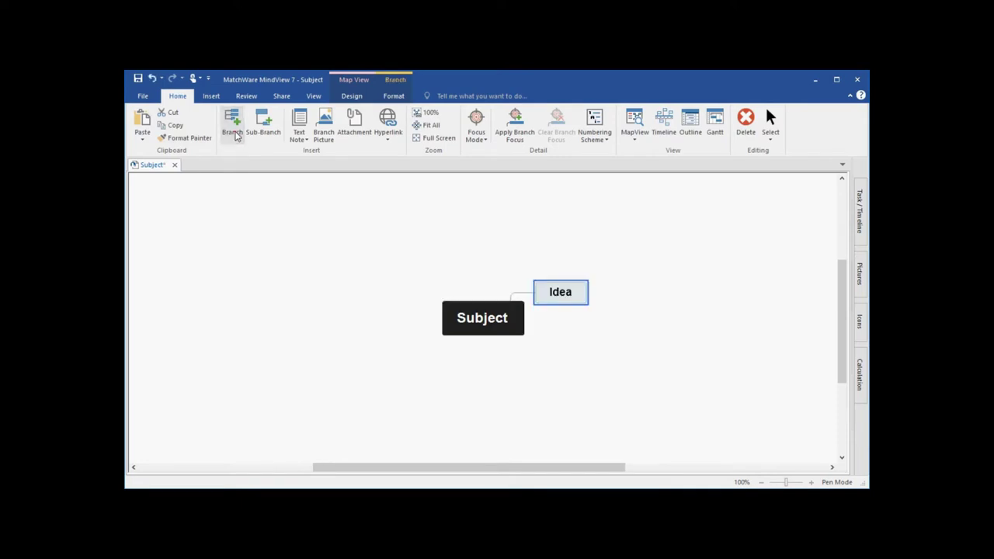
pyautogui.click(235, 134)
pyautogui.click(264, 129)
pyautogui.click(267, 132)
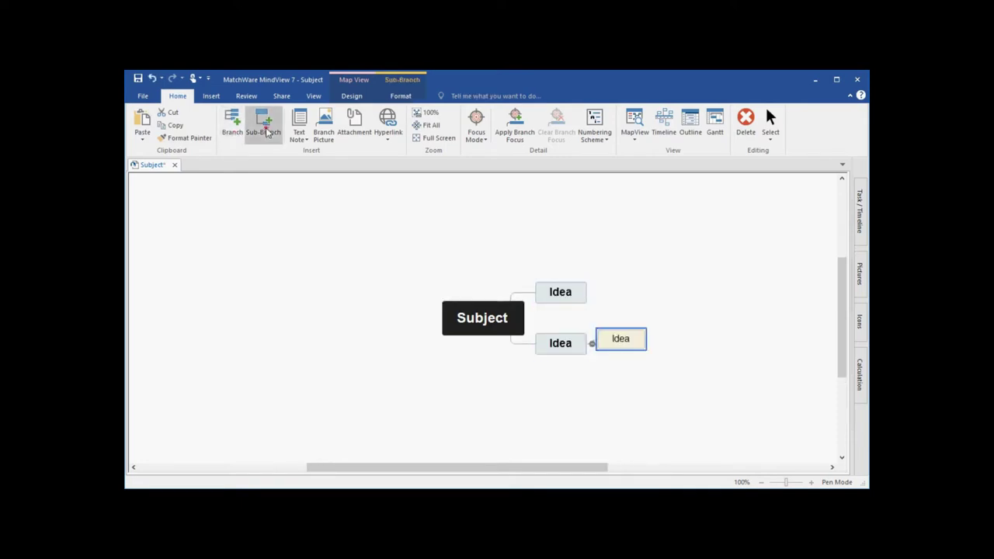
pyautogui.moveTo(266, 132); pyautogui.dragTo(553, 297)
pyautogui.rightClick(553, 298)
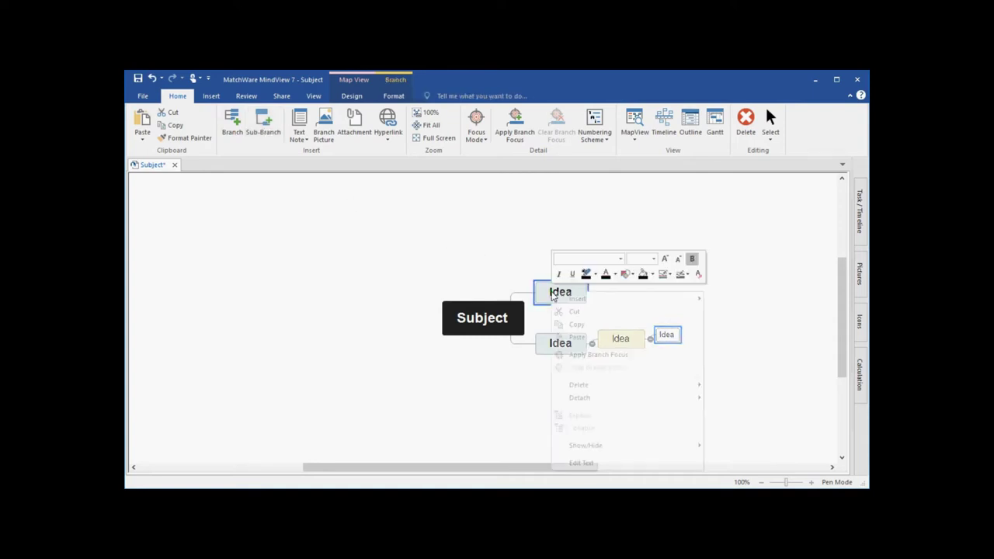
pyautogui.moveTo(566, 303)
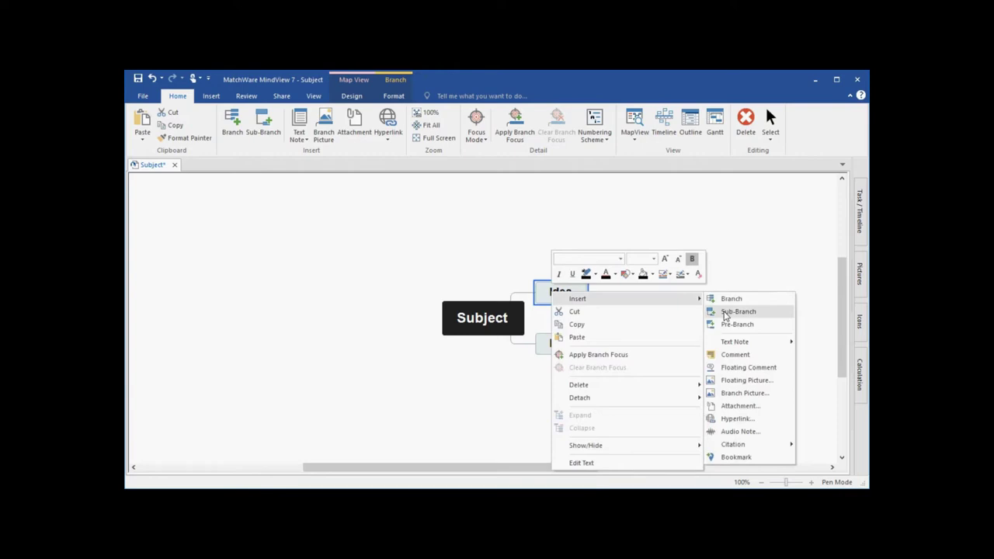
pyautogui.click(743, 274)
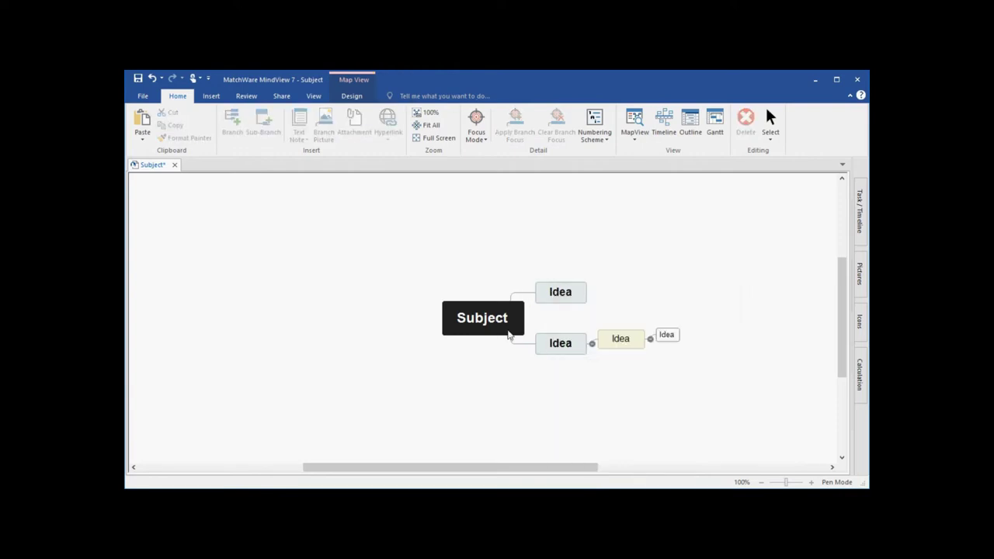
pyautogui.click(509, 334)
pyautogui.press('Insert')
pyautogui.press('Return')
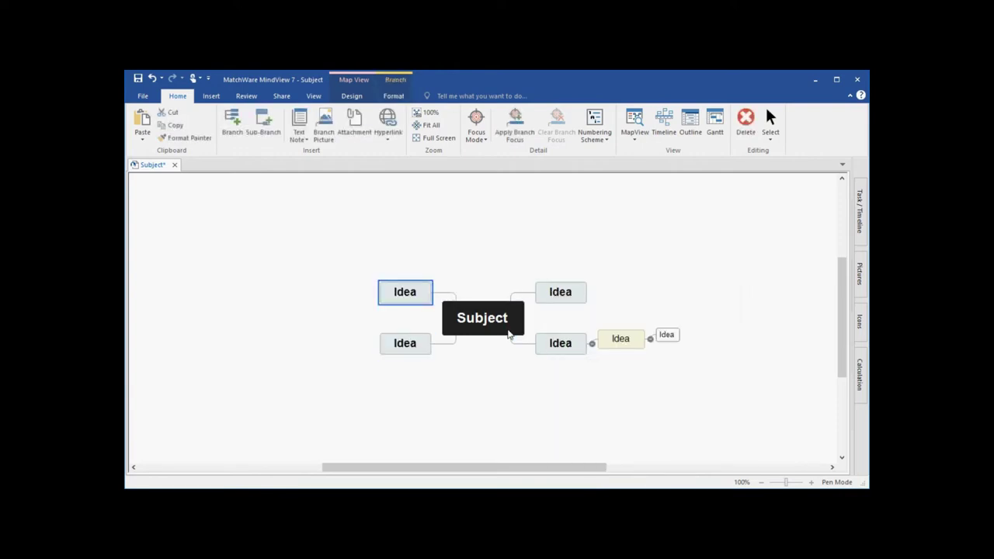
pyautogui.press('Insert')
pyautogui.press('Insert')
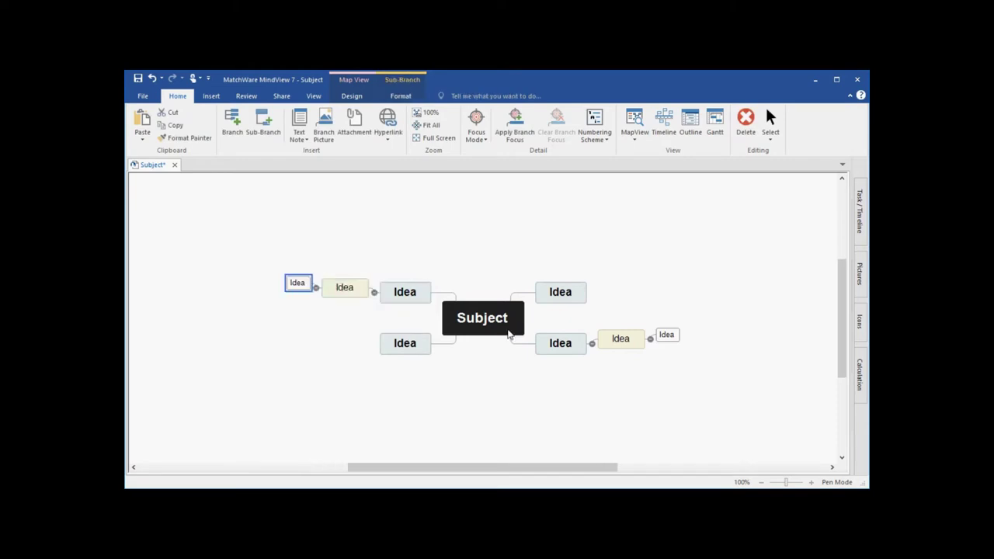
pyautogui.click(299, 287)
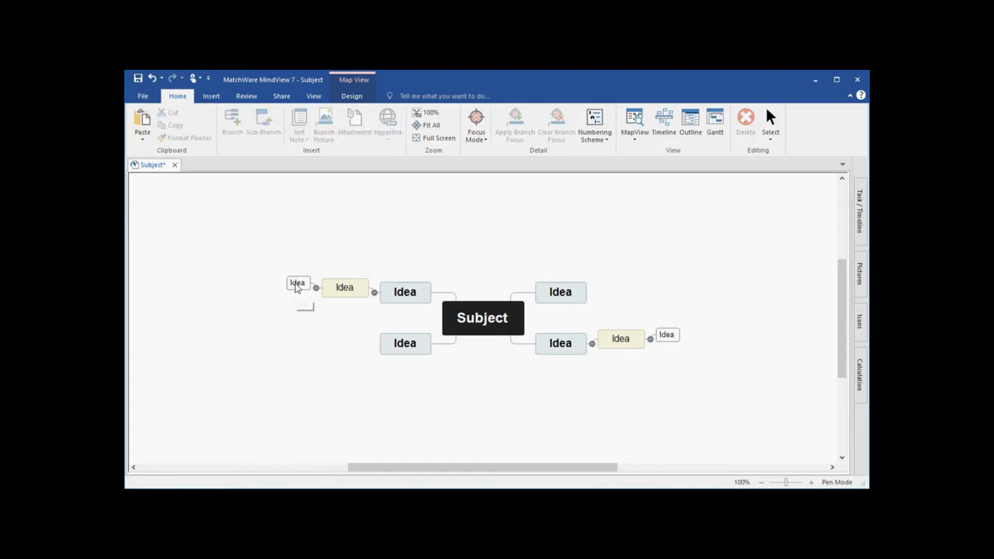
pyautogui.moveTo(299, 294); pyautogui.dragTo(343, 321)
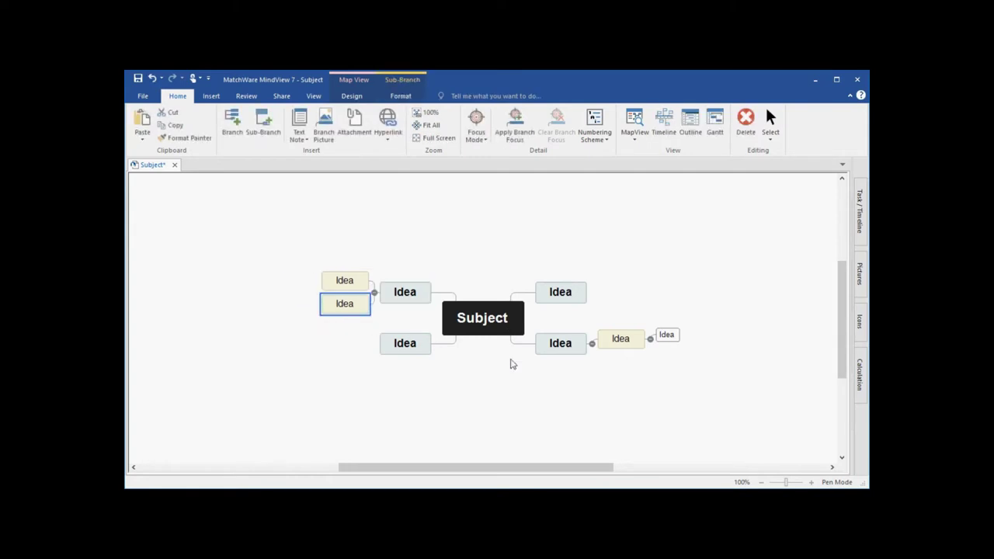
pyautogui.moveTo(660, 340); pyautogui.dragTo(632, 366)
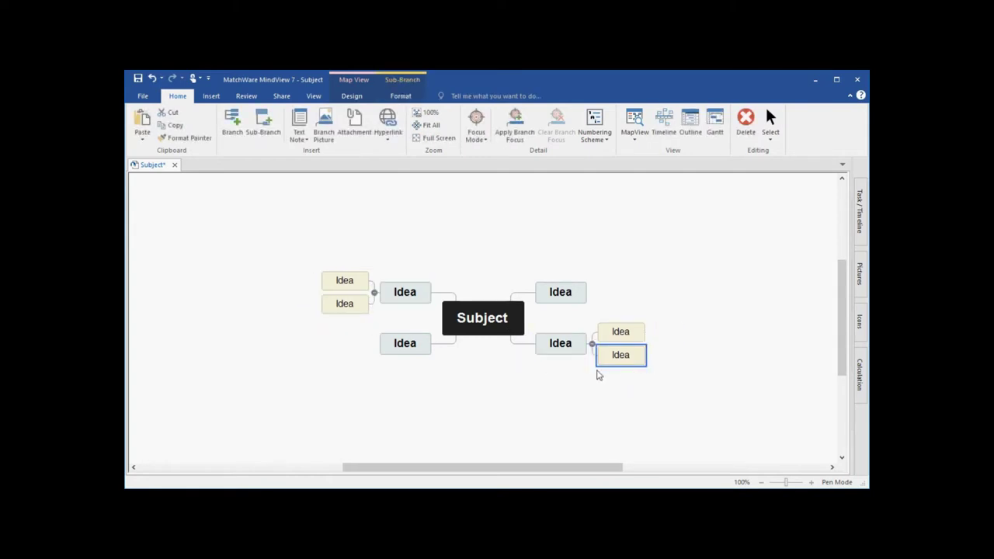
pyautogui.moveTo(564, 348); pyautogui.dragTo(564, 293)
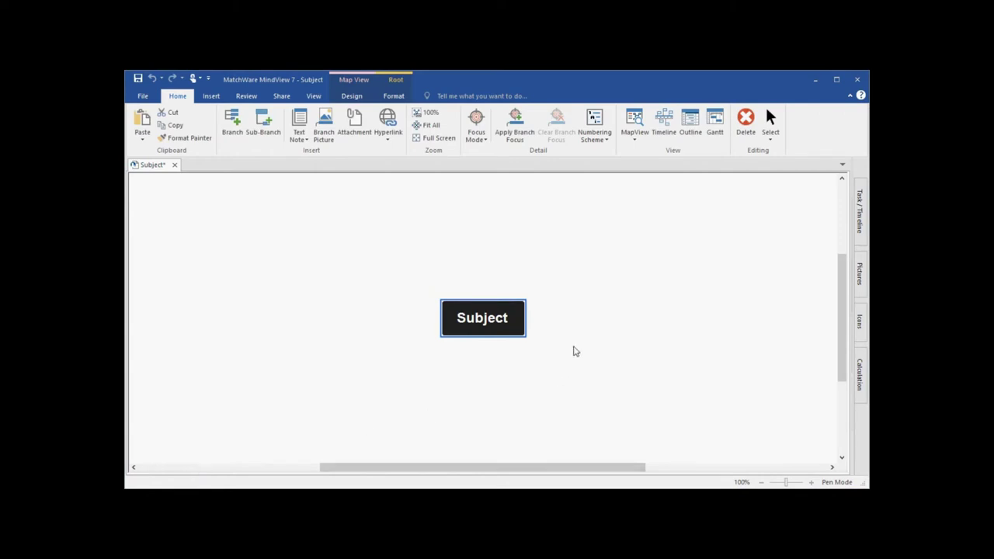
# Step: Type 'Agenda' over the central Subject node, commit it, and reselect the Agenda node
pyautogui.click(574, 350)
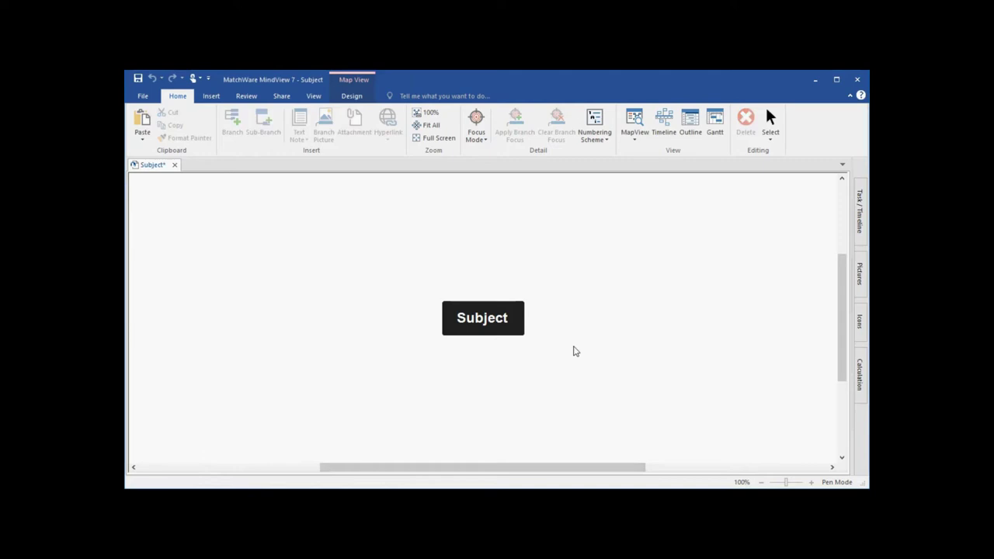
pyautogui.click(480, 322)
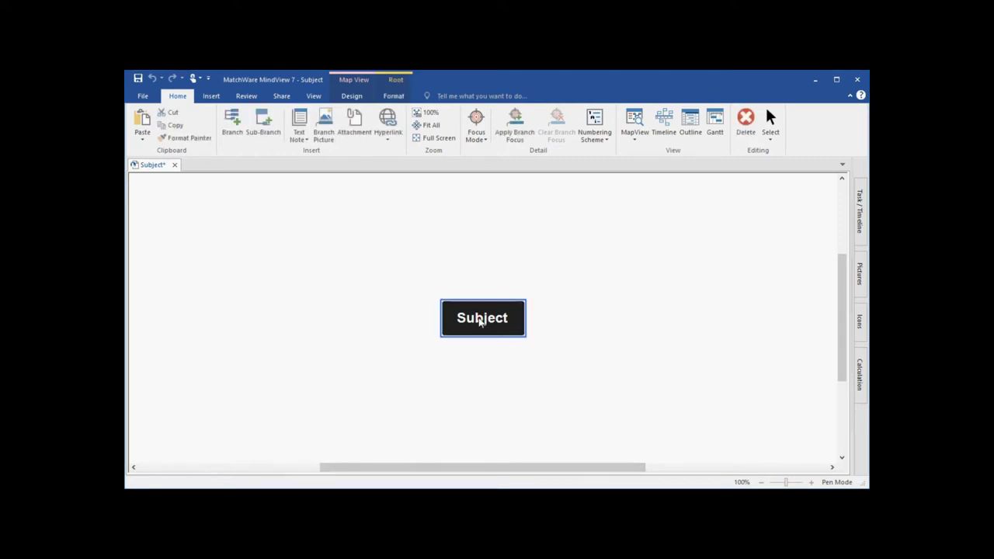
pyautogui.write('Agenda')
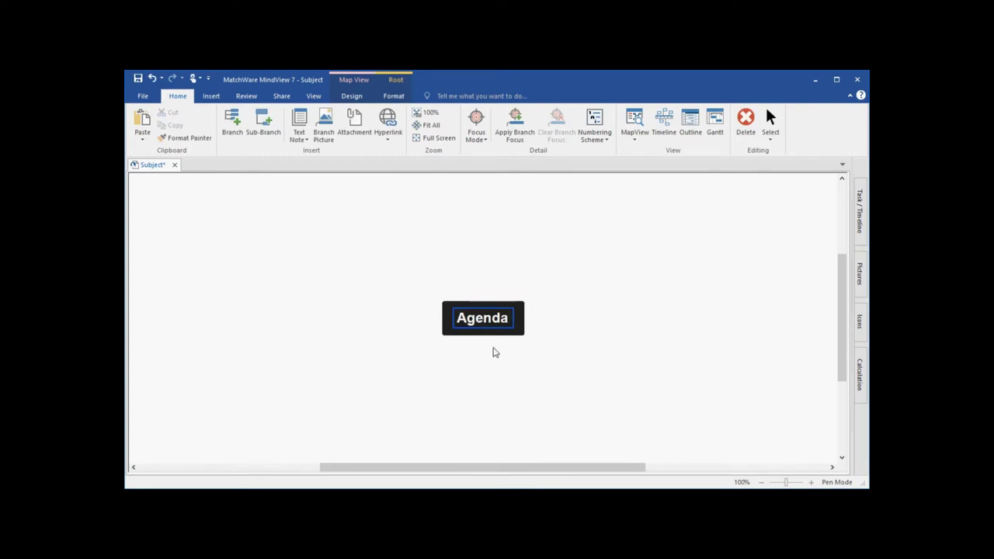
pyautogui.click(494, 353)
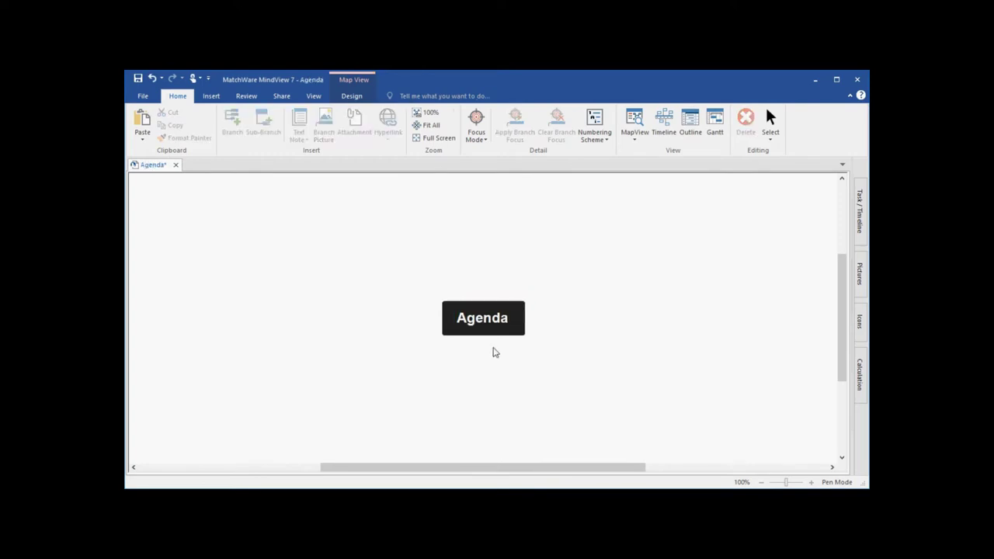
pyautogui.click(492, 322)
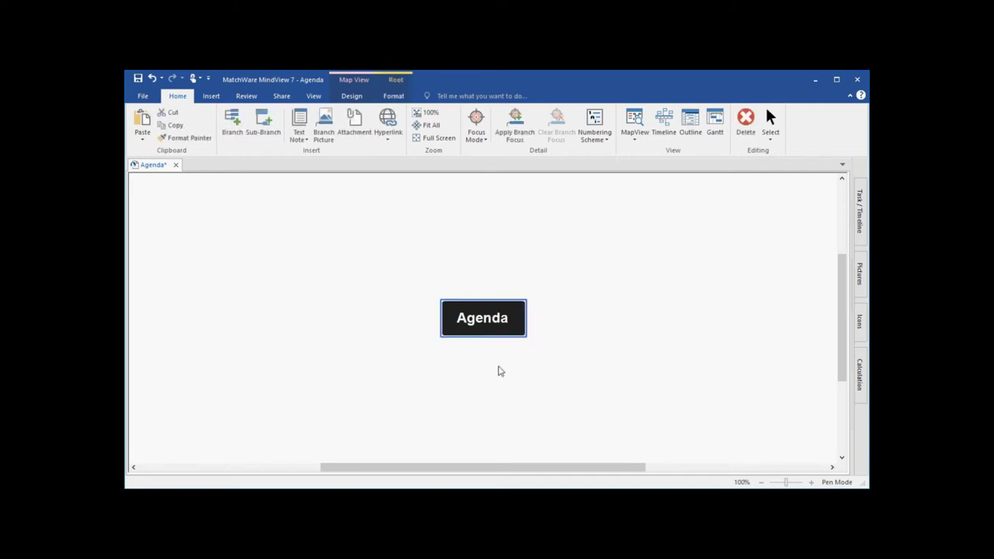
# Step: Add 'Opening Remarks' and 'Updates' as main branches of Agenda
pyautogui.press('Insert')
pyautogui.write('Opening Remarks')
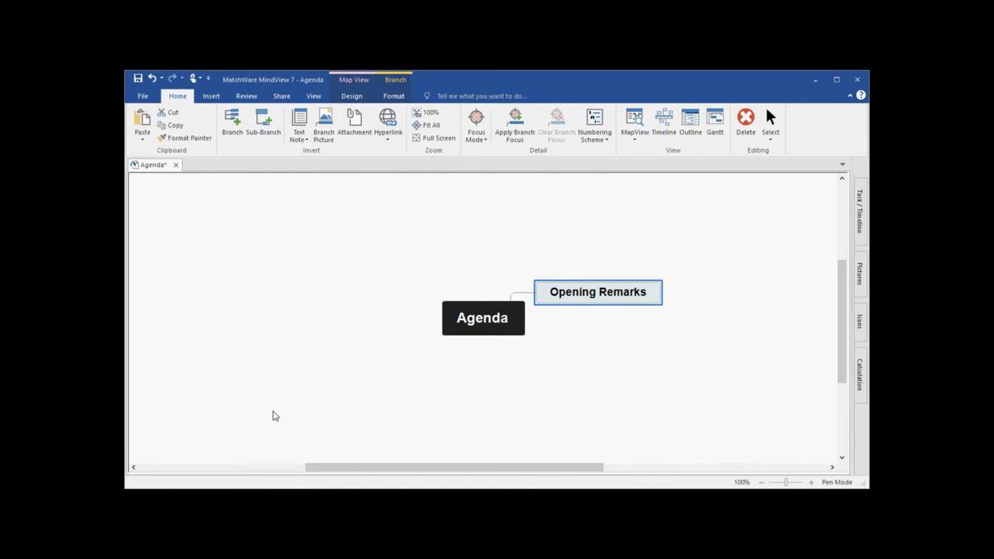
pyautogui.press('Return')
pyautogui.write('Updates')
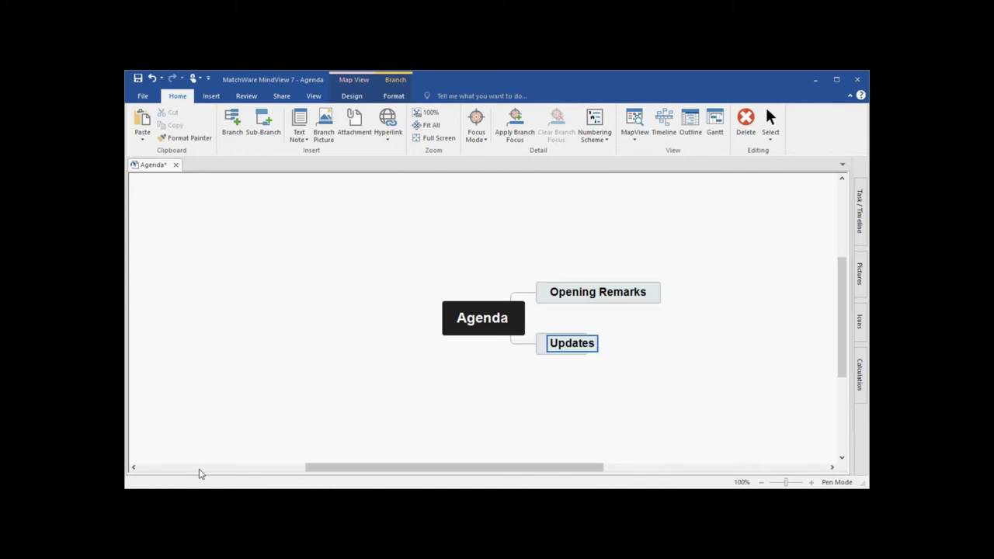
pyautogui.click(675, 373)
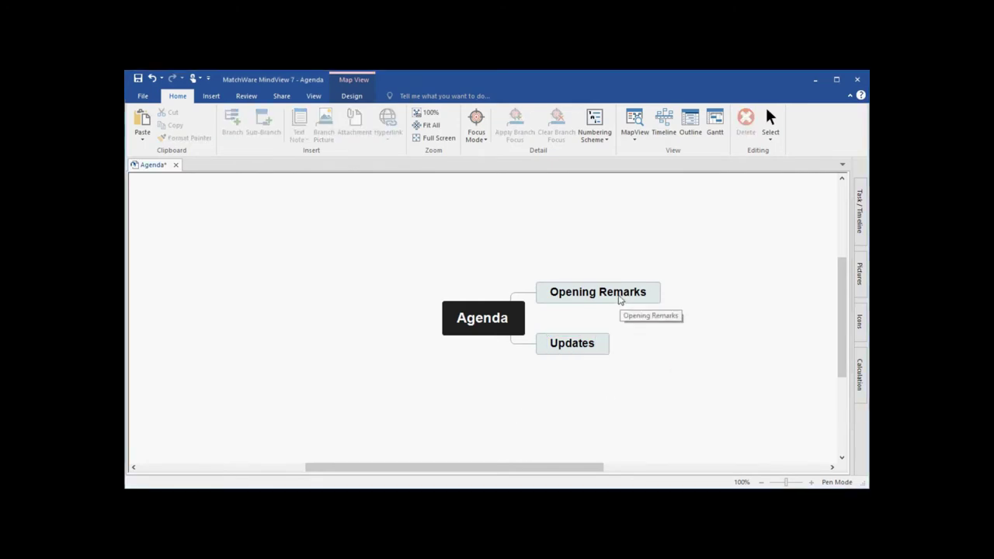
# Step: Add a 'Welcome' sub-branch under Opening Remarks
pyautogui.click(623, 295)
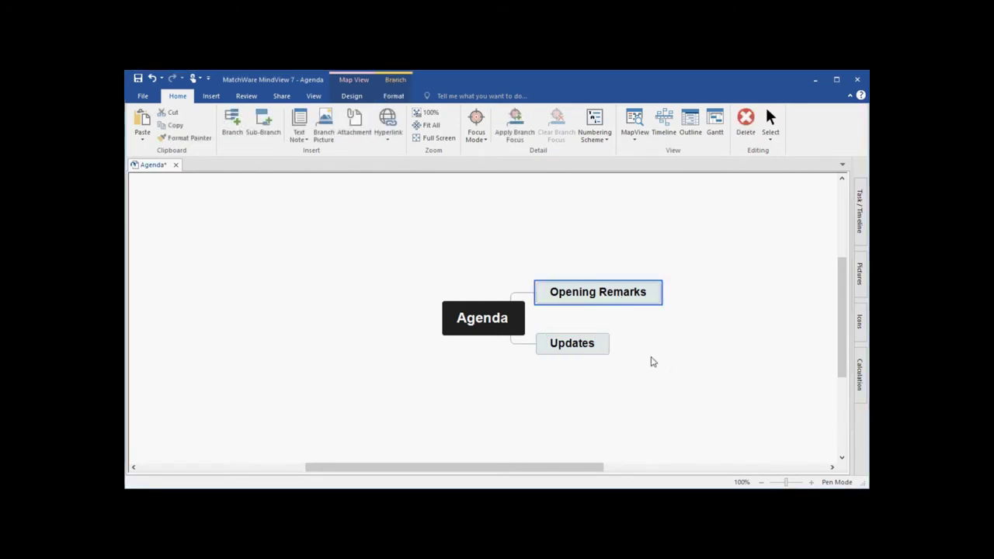
pyautogui.press('Insert')
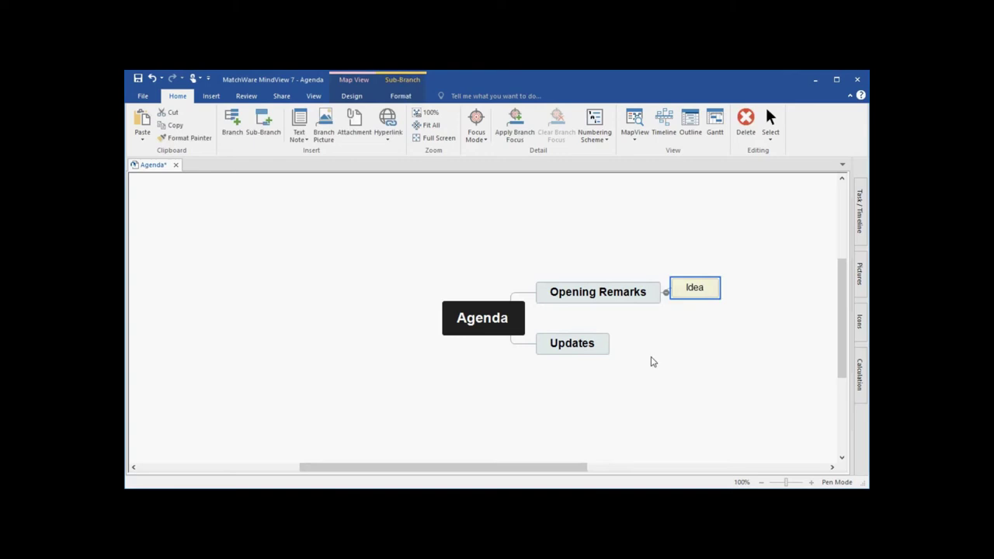
pyautogui.write('Welcome')
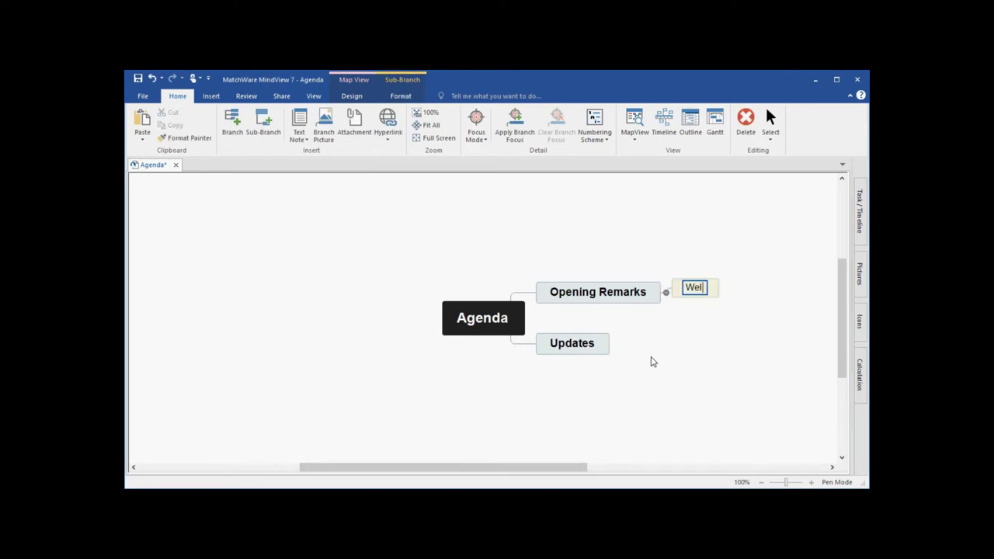
pyautogui.click(652, 360)
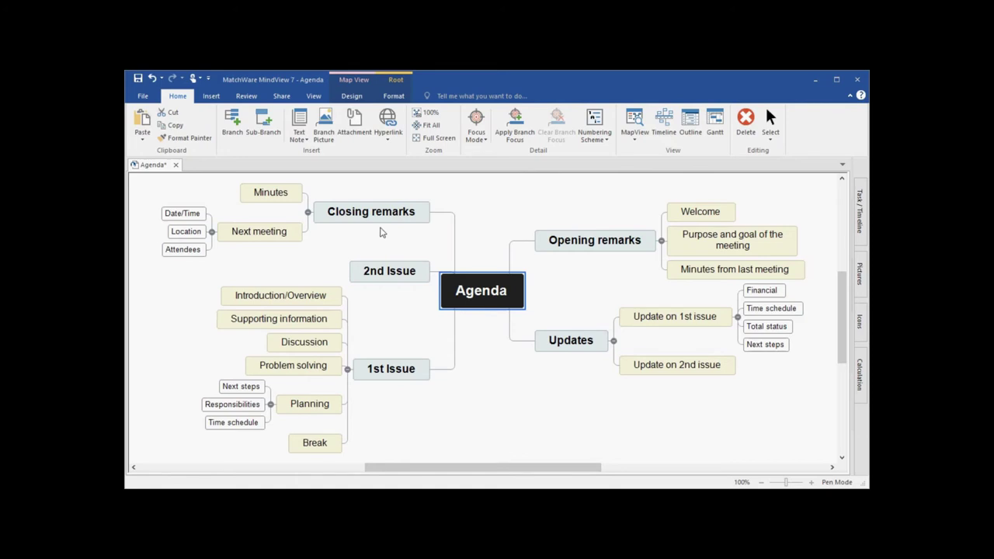
pyautogui.click(143, 96)
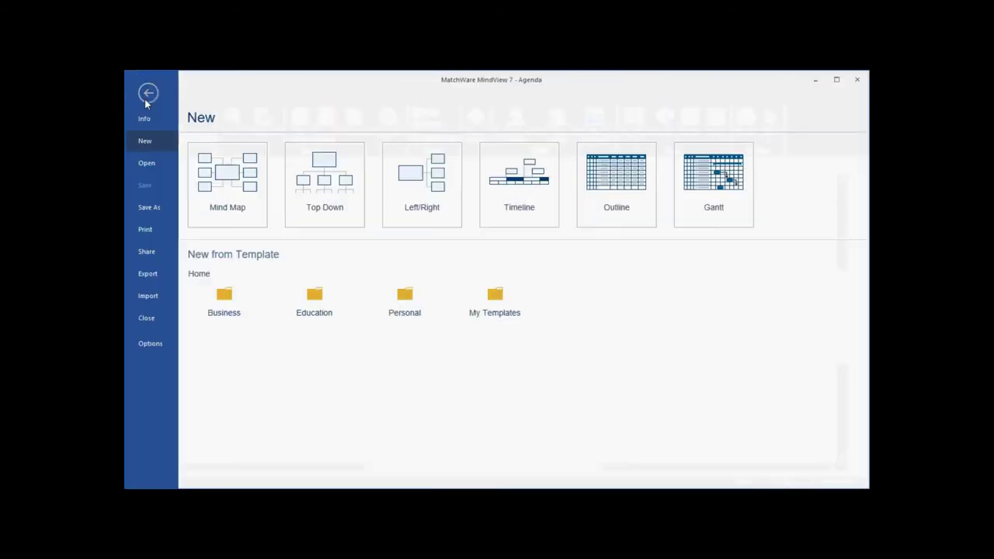
pyautogui.click(148, 273)
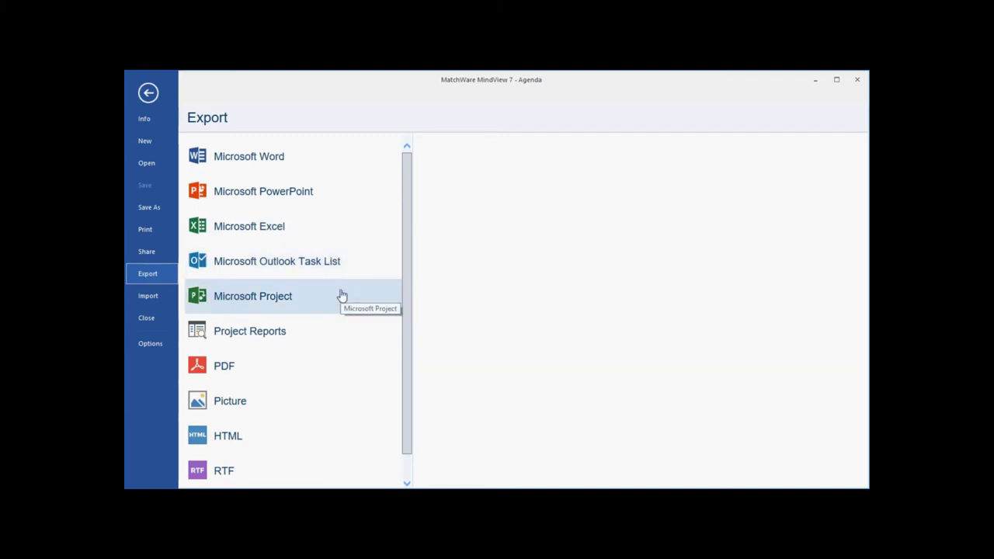
pyautogui.click(156, 95)
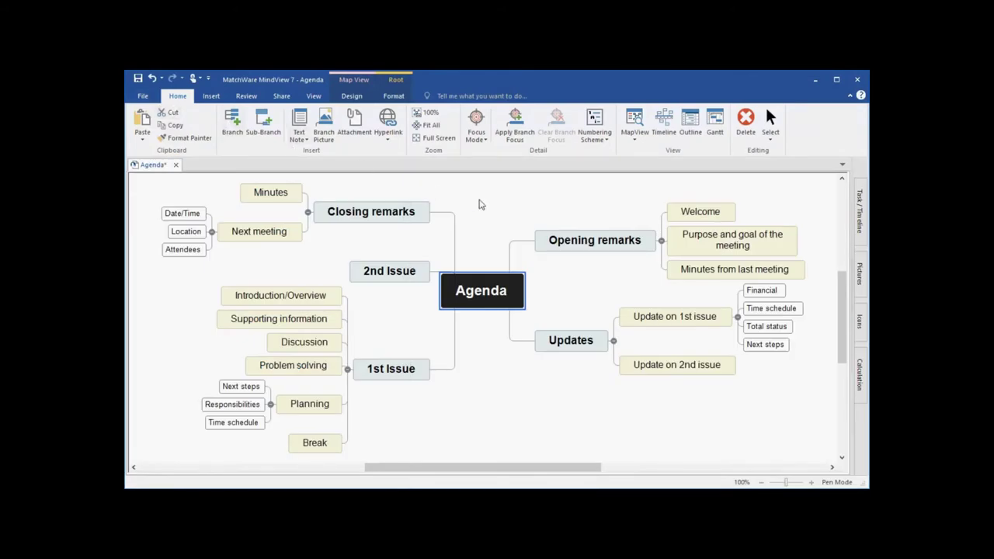
# Step: Apply the 1., 1.1, 1.1.1 numbering scheme to all topics and fit the whole map in view
pyautogui.click(595, 138)
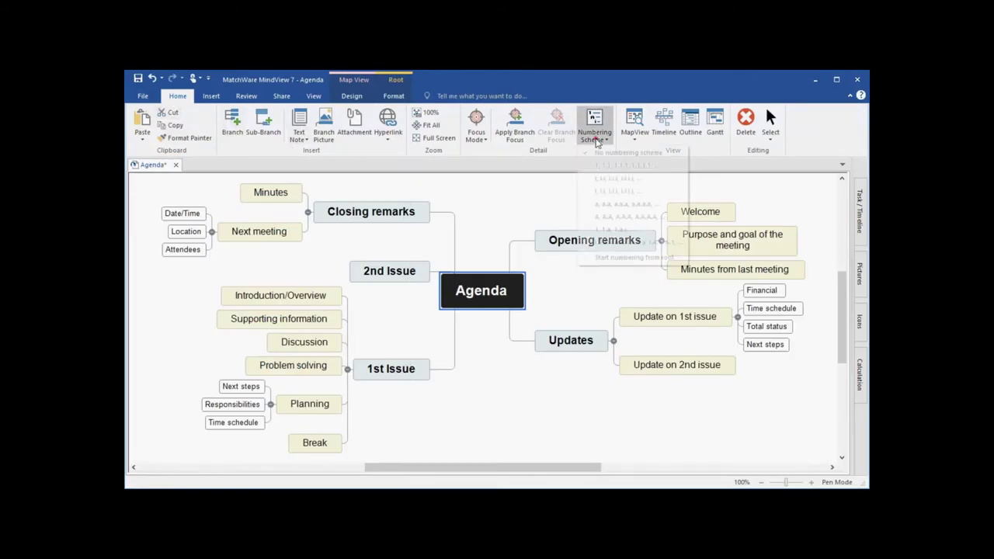
pyautogui.click(590, 166)
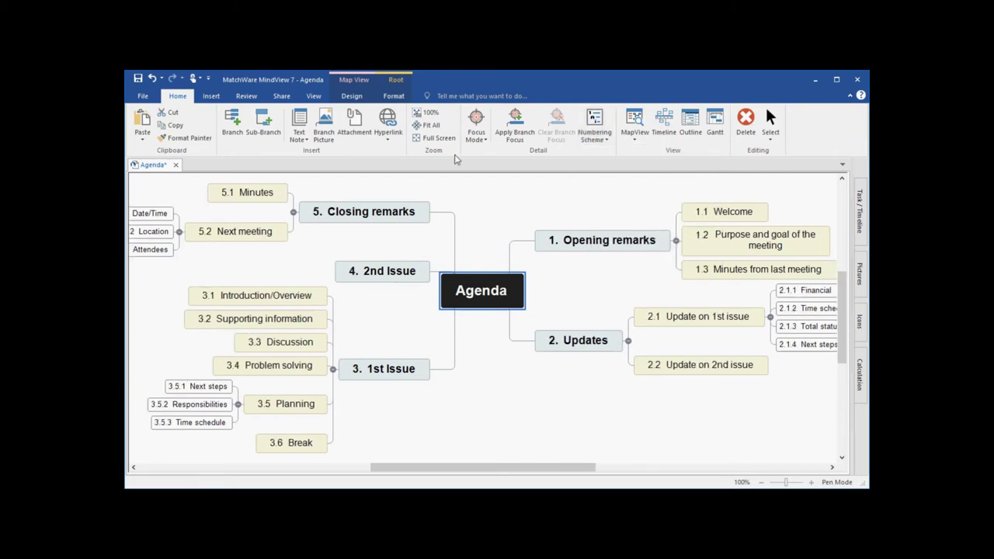
pyautogui.click(425, 125)
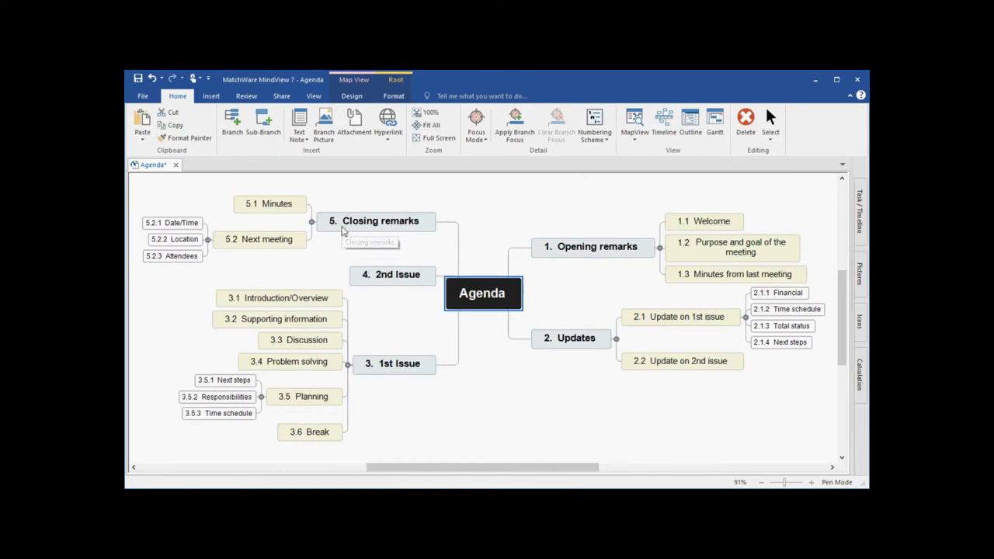
# Step: Try moving 2nd Issue below 1st Issue, then undo the move
pyautogui.moveTo(404, 279); pyautogui.dragTo(403, 402)
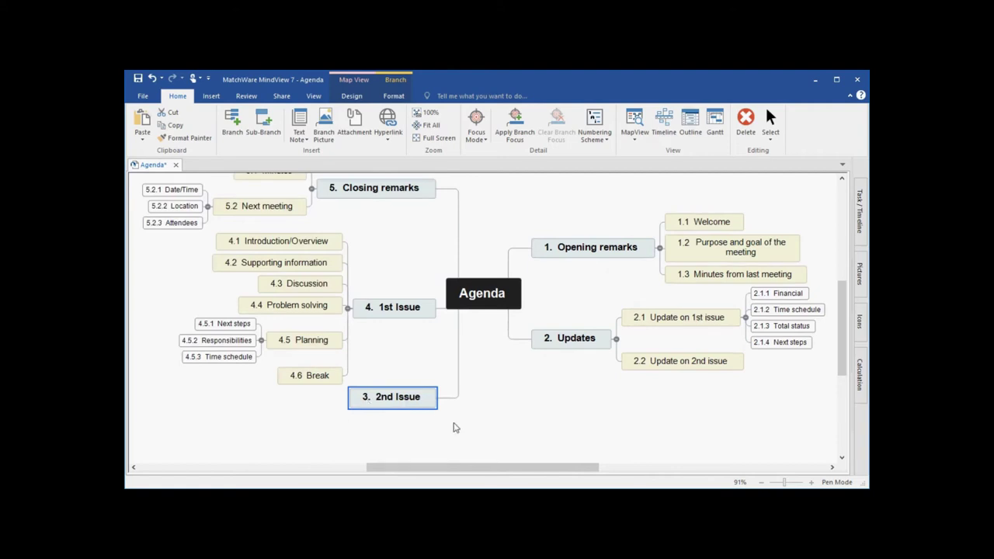
pyautogui.hotkey('ctrl', 'z')
pyautogui.click(520, 404)
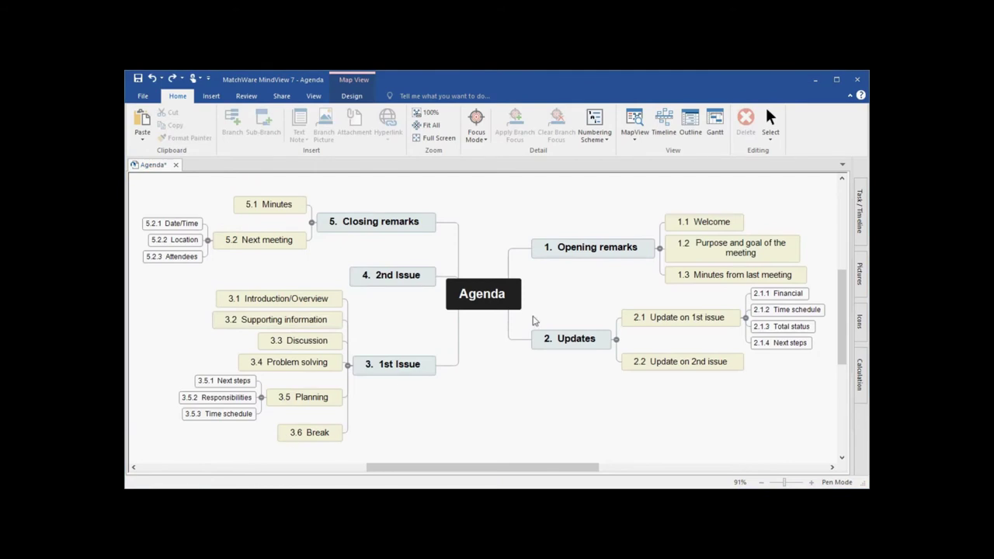
# Step: Attach the Minutes from Last Meeting PDF to the Minutes from last meeting topic
pyautogui.click(699, 224)
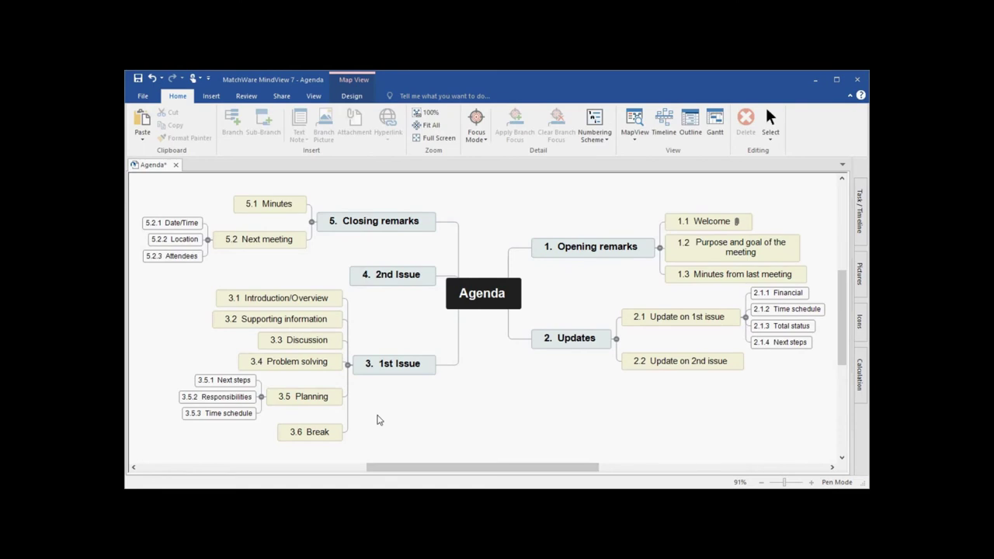
pyautogui.click(719, 277)
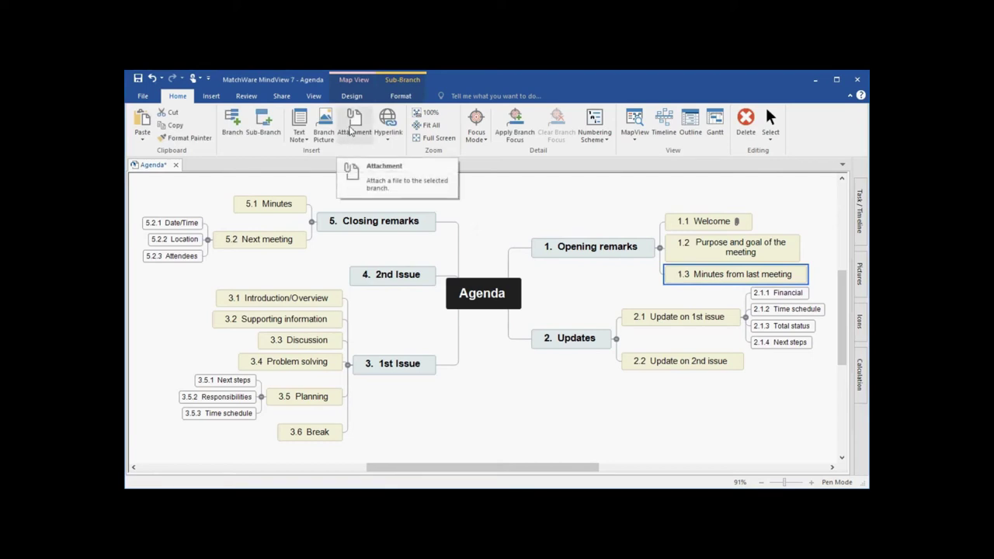
pyautogui.click(351, 129)
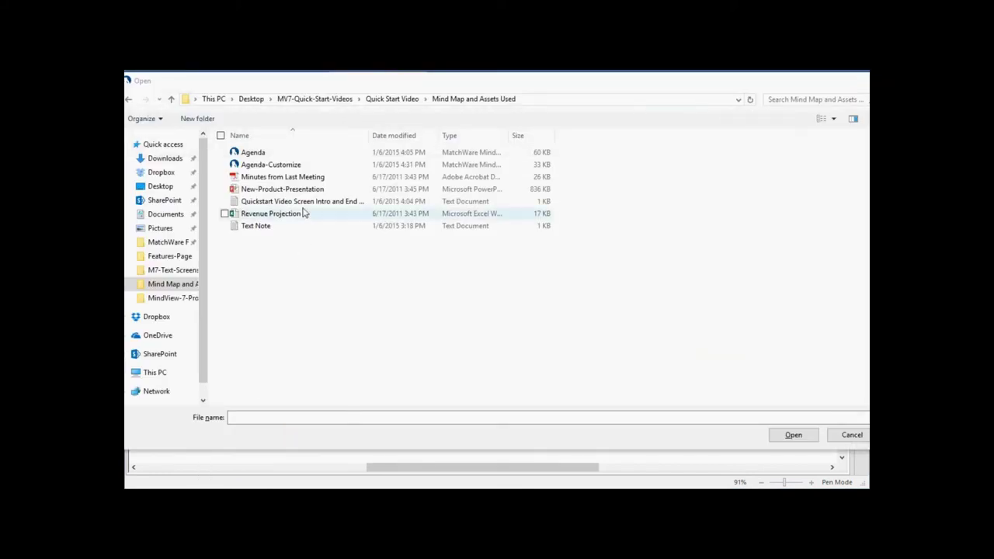
pyautogui.click(314, 177)
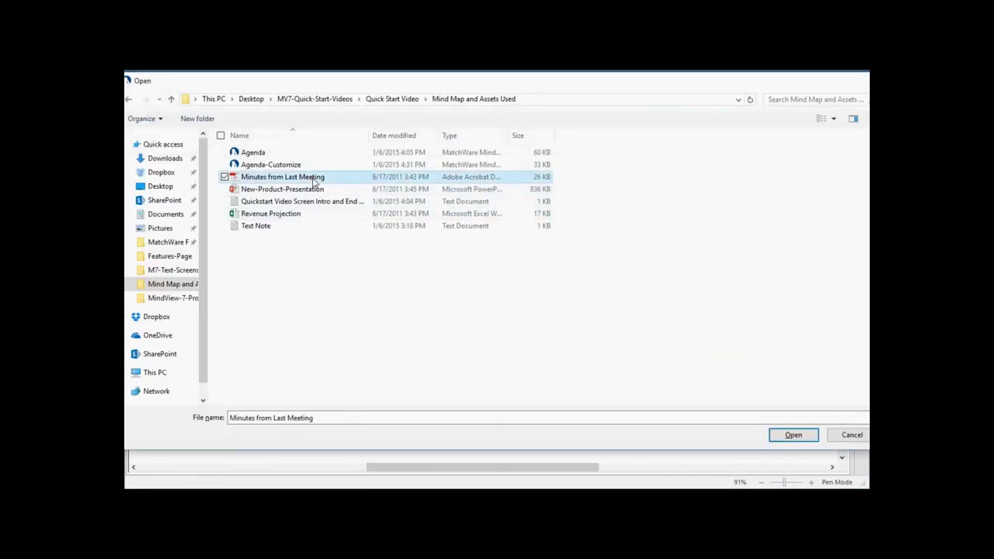
pyautogui.click(786, 440)
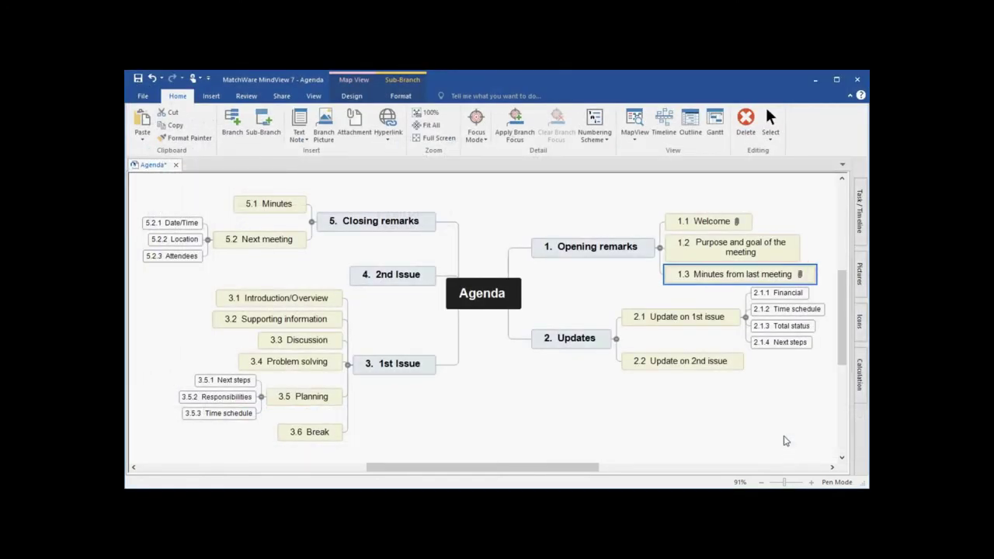
pyautogui.scroll(5, 784, 441)
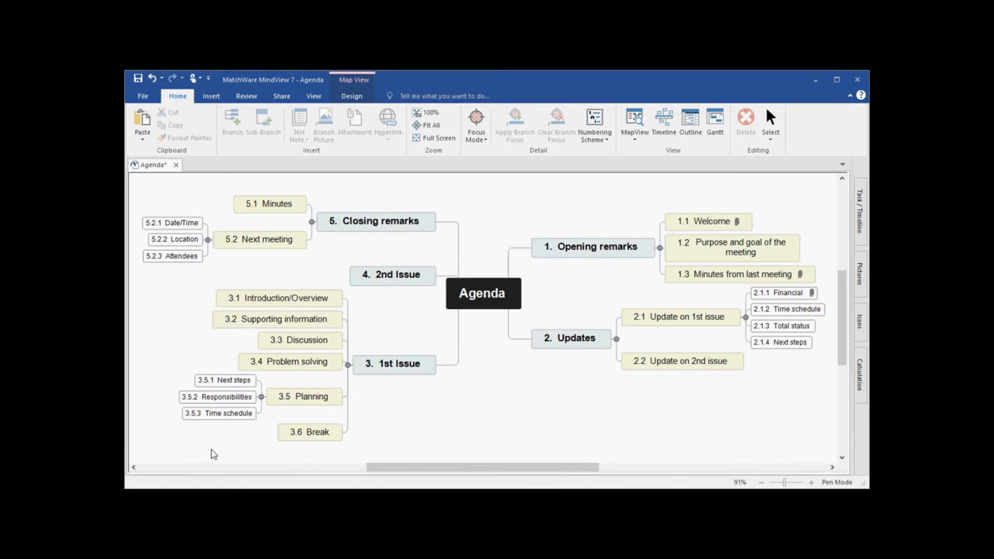
pyautogui.click(313, 96)
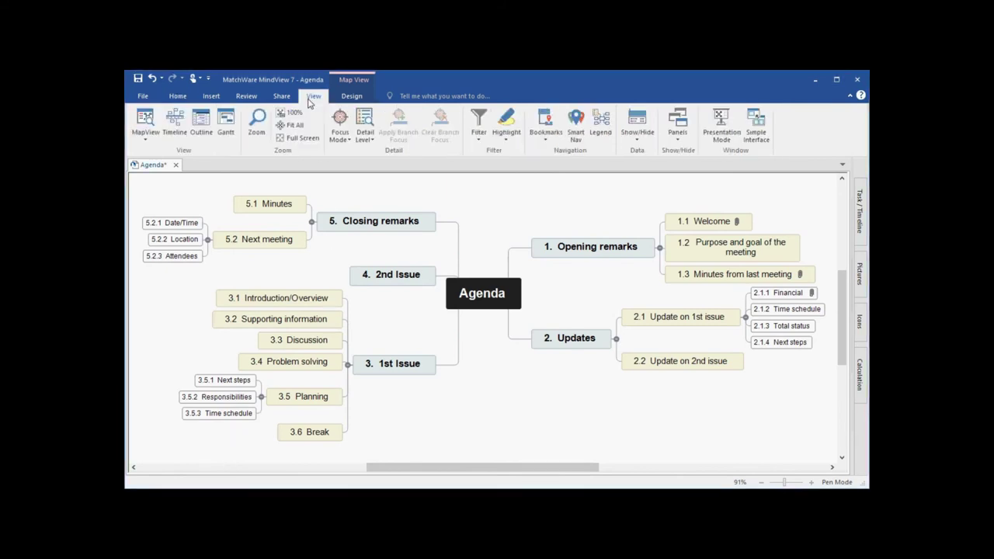
pyautogui.click(146, 140)
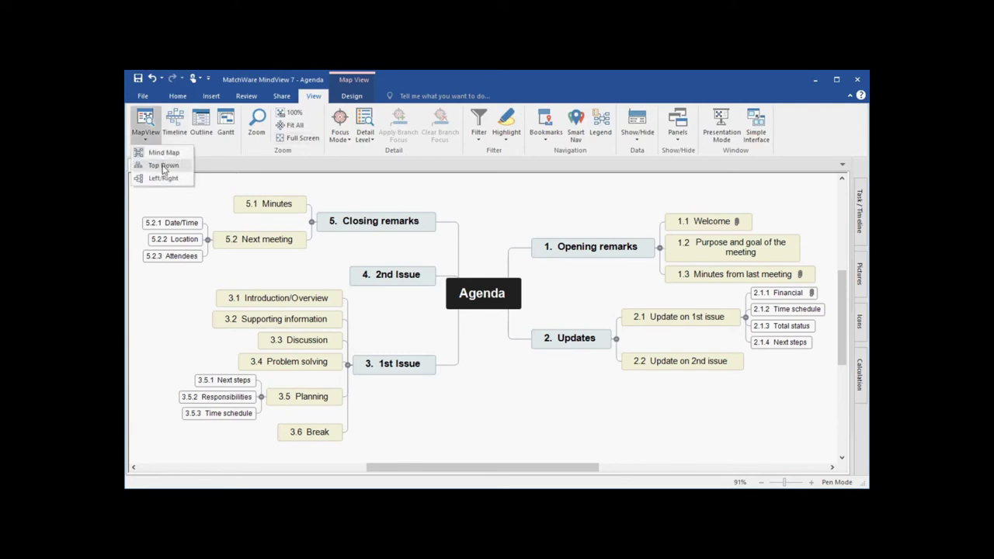
pyautogui.click(163, 166)
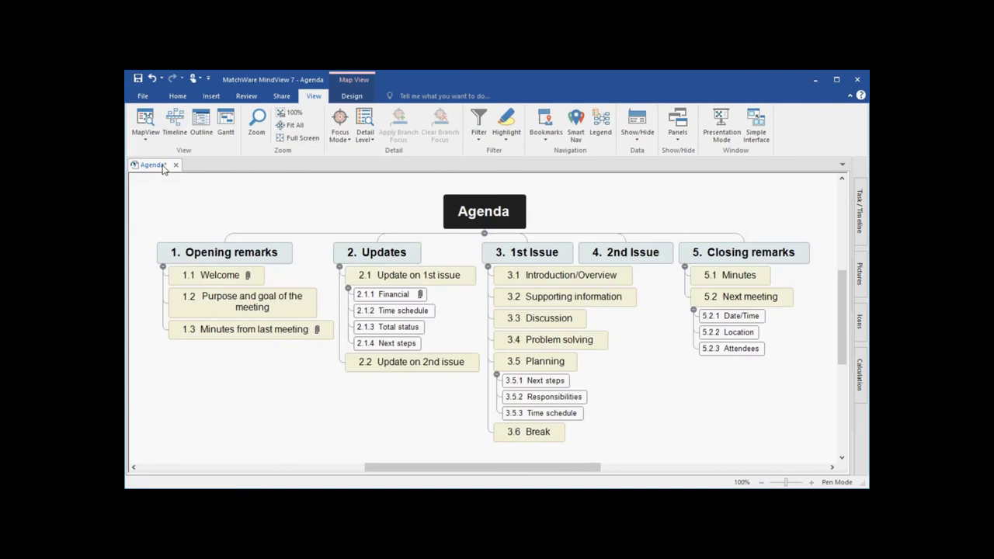
pyautogui.click(147, 140)
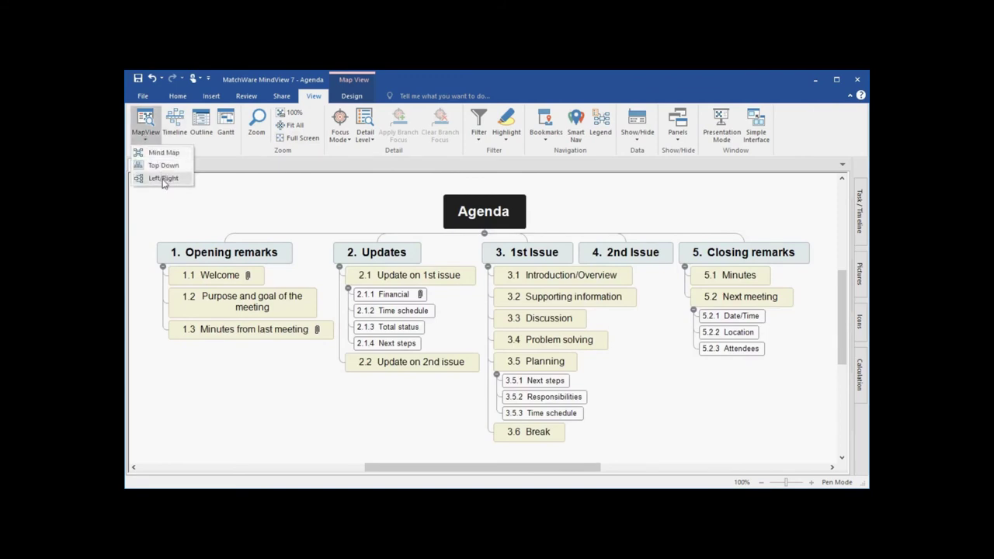
pyautogui.click(163, 179)
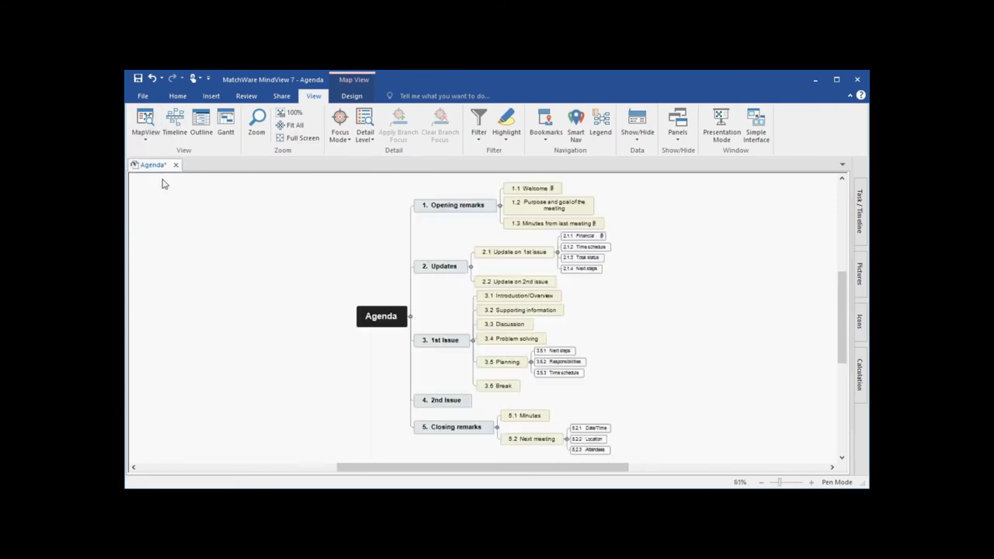
pyautogui.click(202, 134)
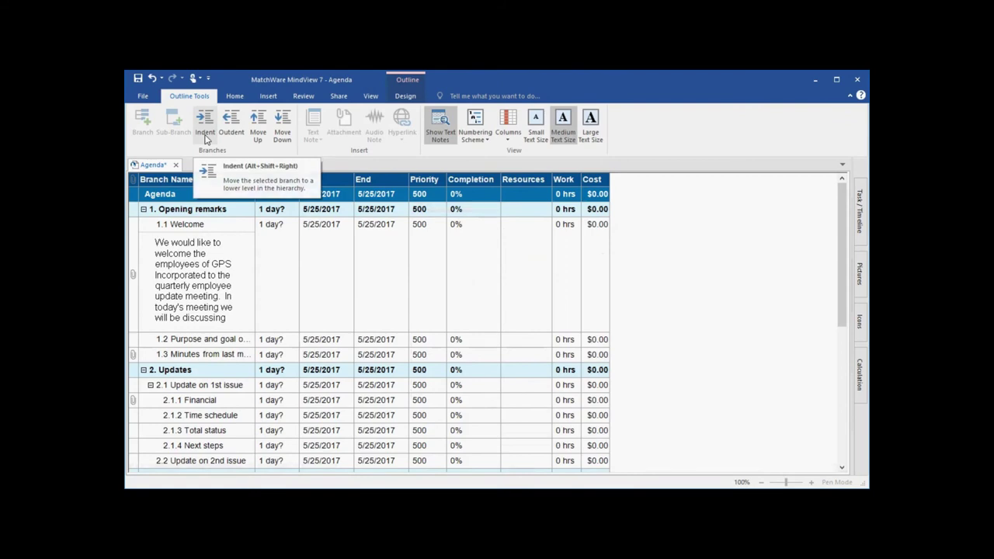
pyautogui.click(371, 96)
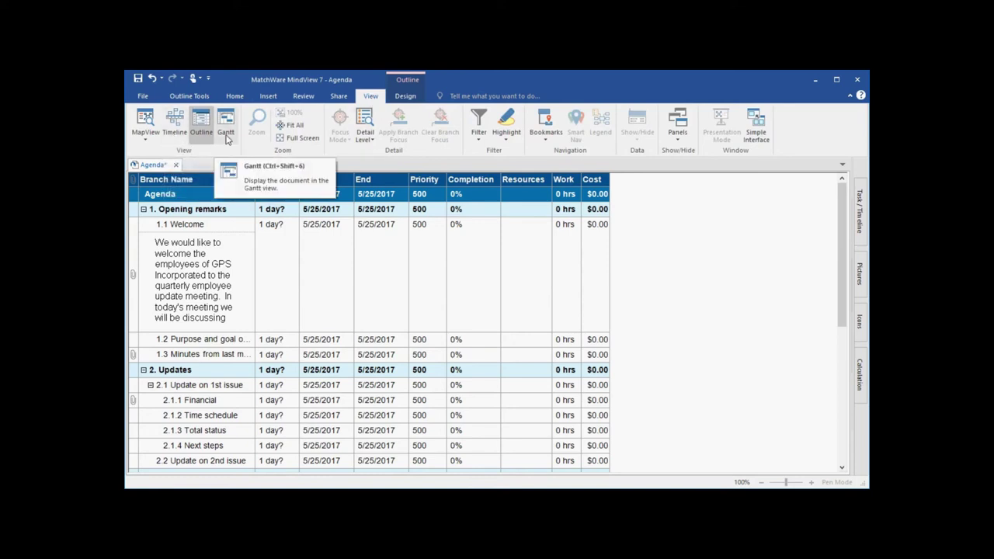
pyautogui.hotkey('ctrl', 'shift', '1')
pyautogui.click(179, 98)
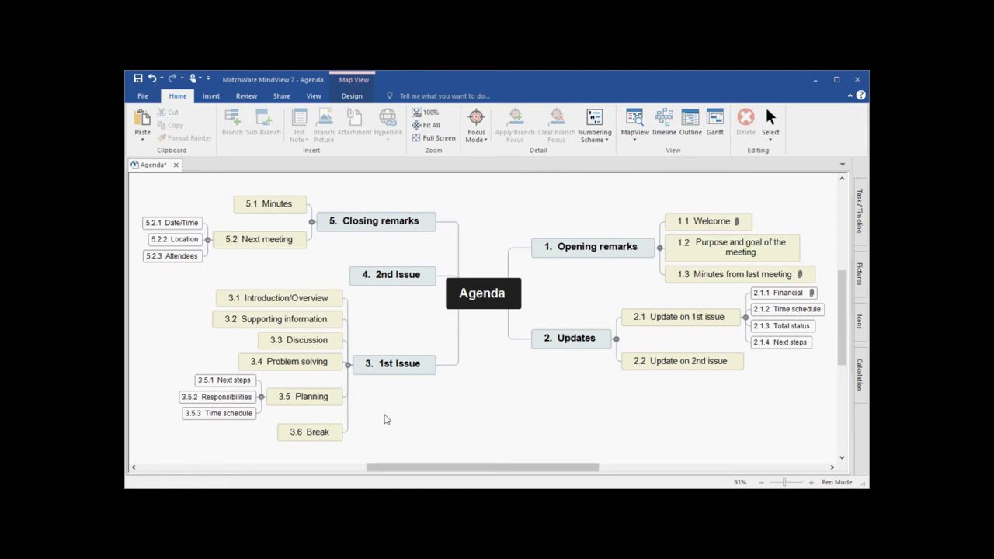
# Step: Apply the navy and red style from the Design tab's map Styles gallery
pyautogui.click(361, 98)
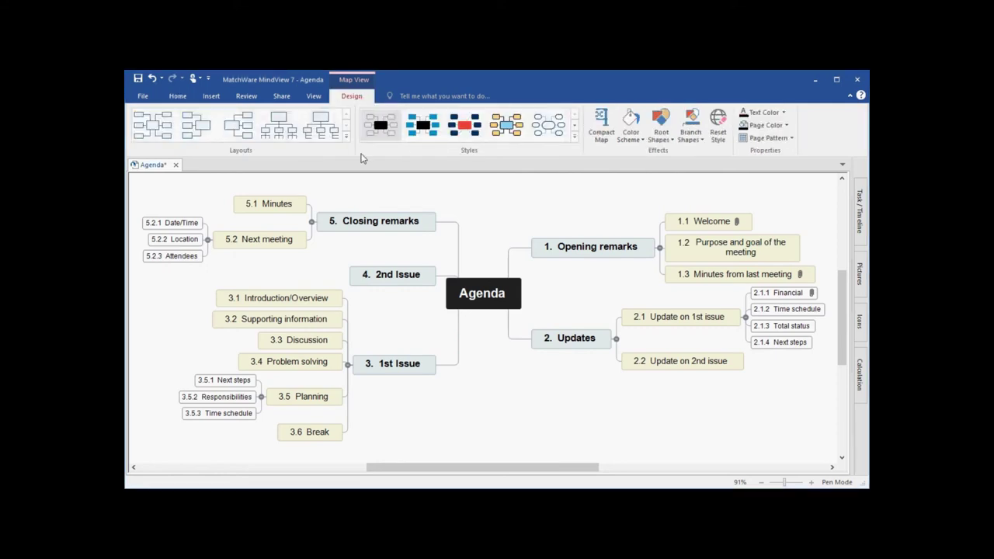
pyautogui.click(575, 137)
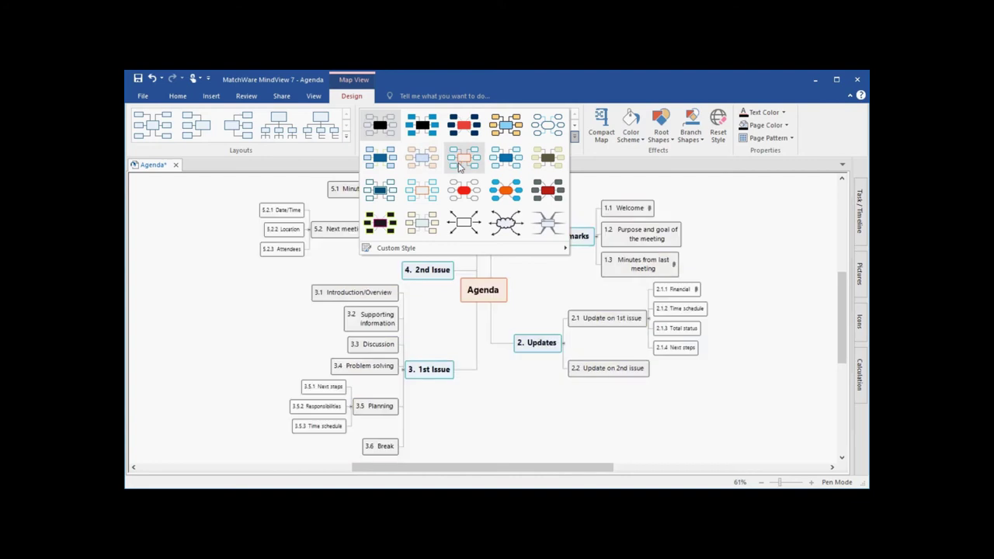
pyautogui.click(464, 126)
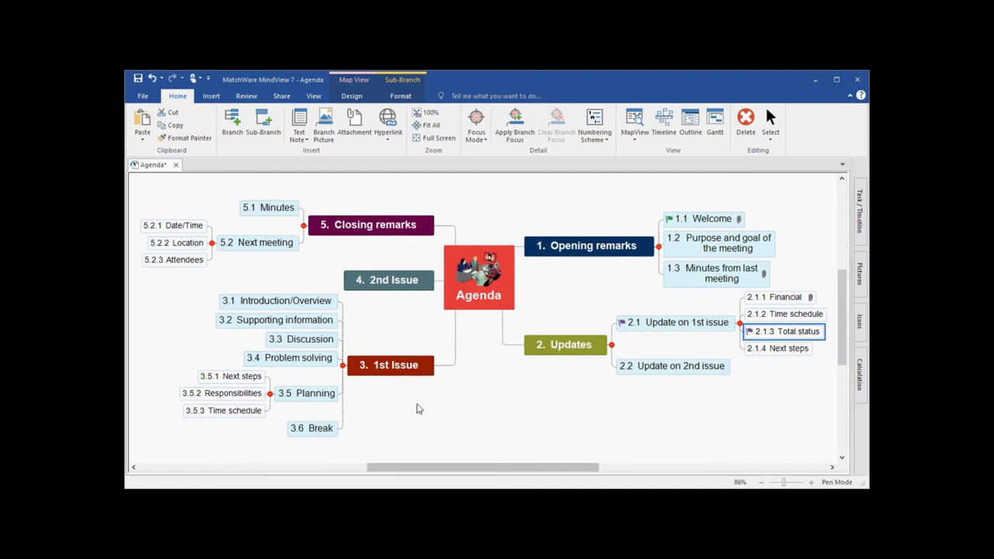
pyautogui.click(543, 412)
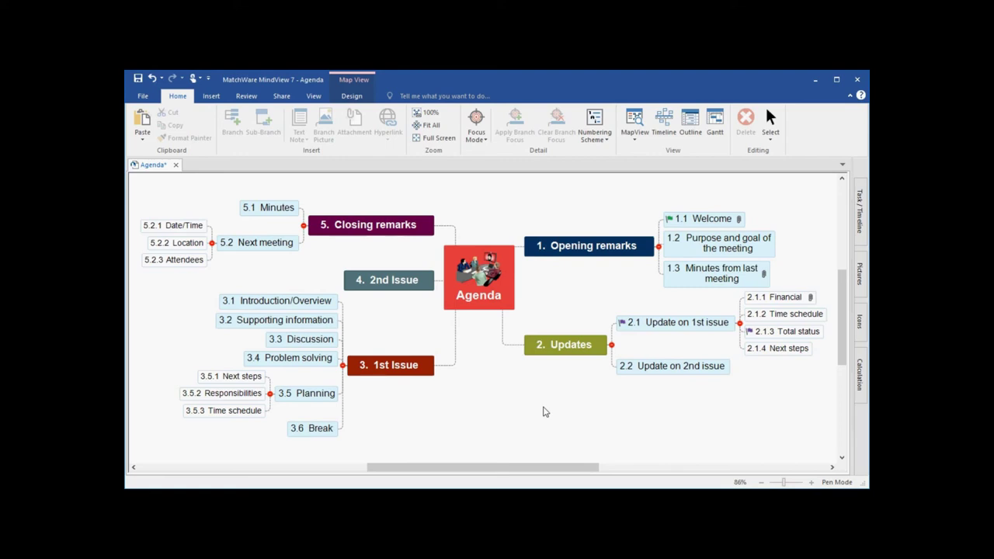
# Step: Open the File menu to reach the Export to Microsoft Word options
pyautogui.click(144, 97)
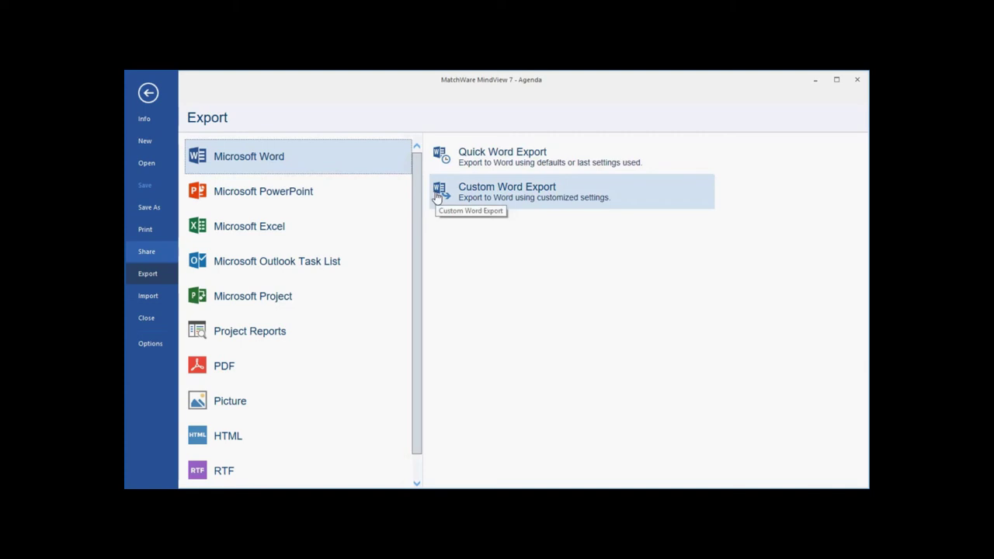
# Step: Run Quick Word Export to send the Agenda map to Word with default settings
pyautogui.click(469, 162)
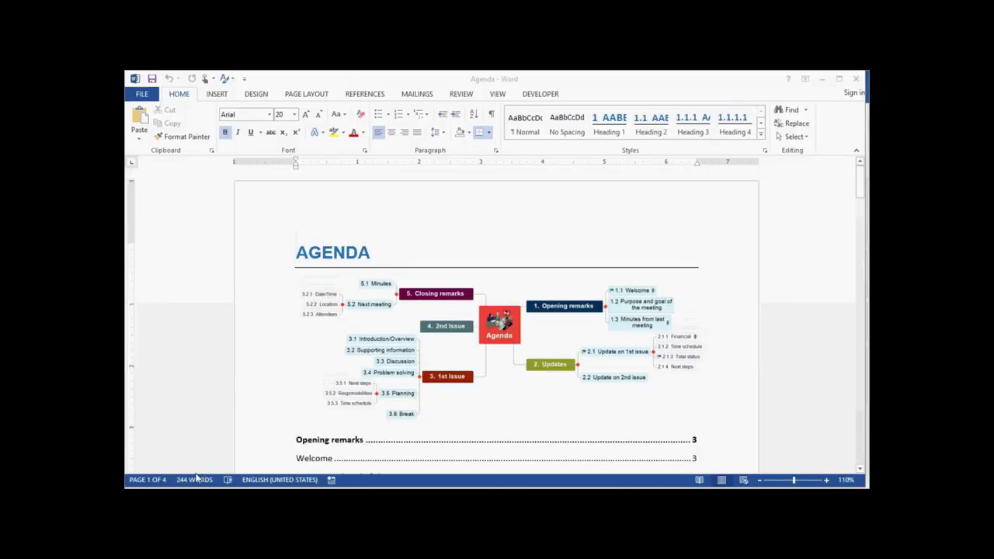